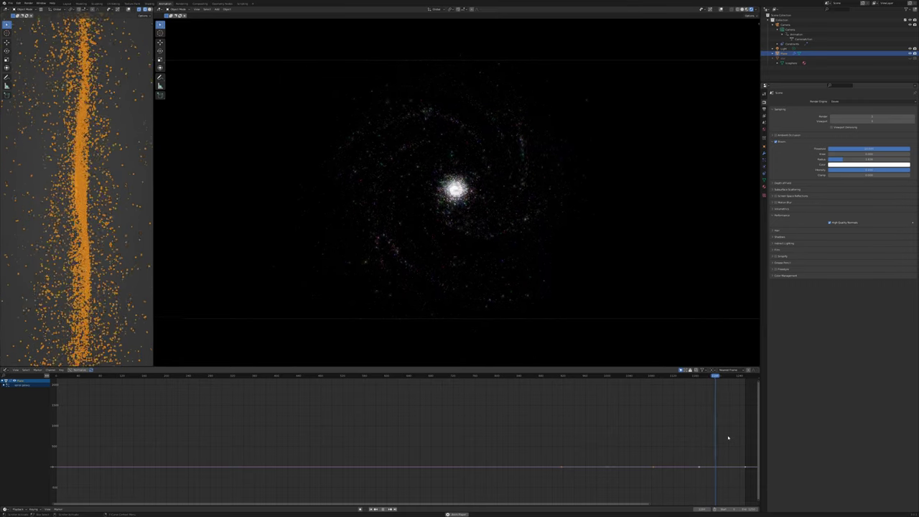
Stop the playing galaxy particle animation
key(space)
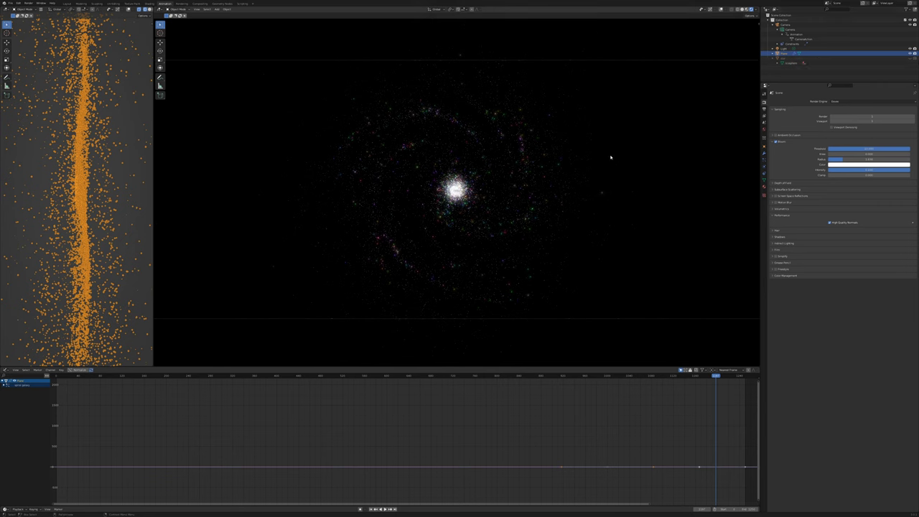
Rewind the simulation to the first frame and play it from the start
key(shift+Left)
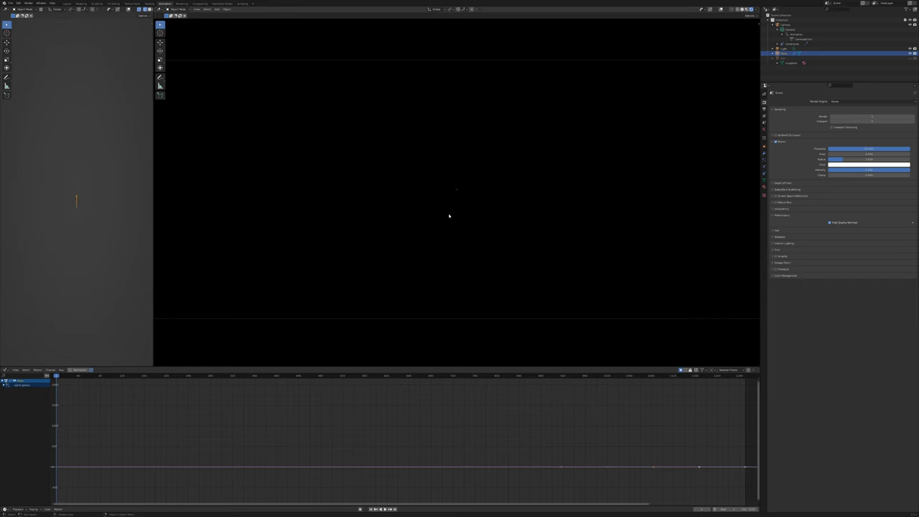
key(space)
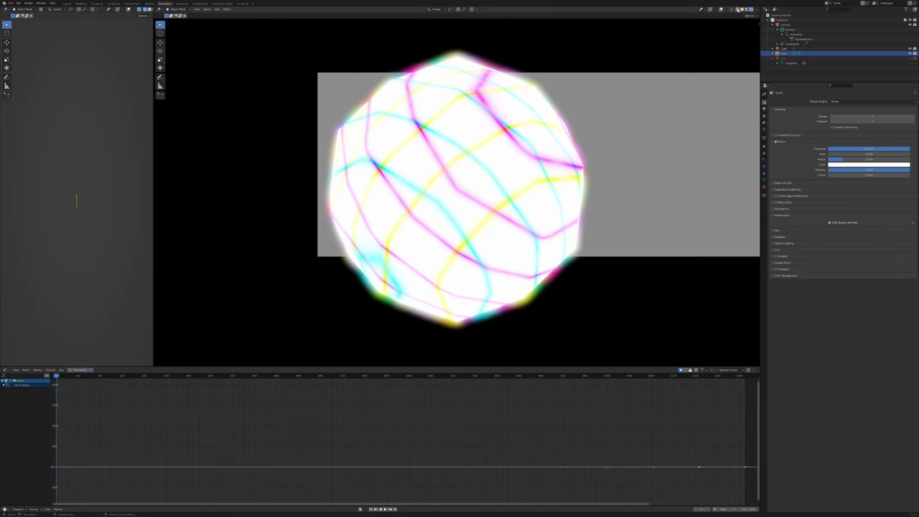
Switch the viewport through Solid and Wireframe to Rendered shading, then show the Plane's material settings
click(742, 9)
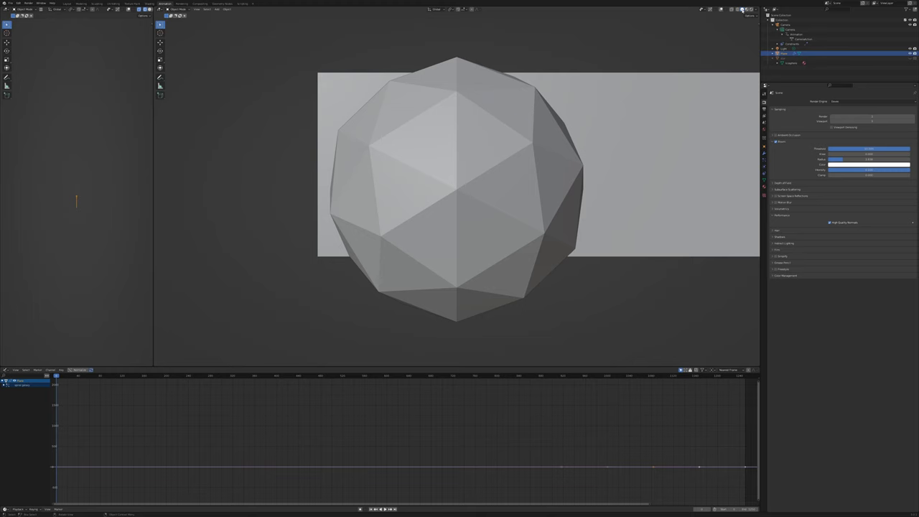
click(734, 9)
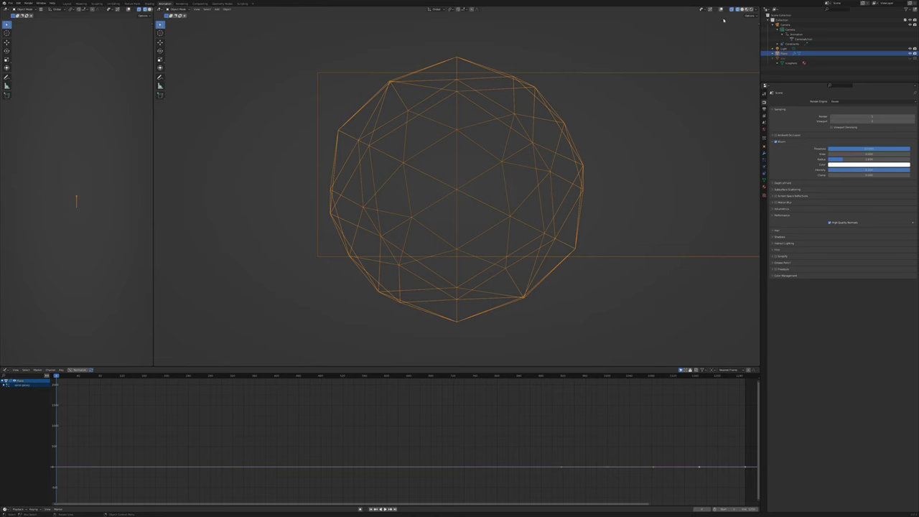
click(750, 9)
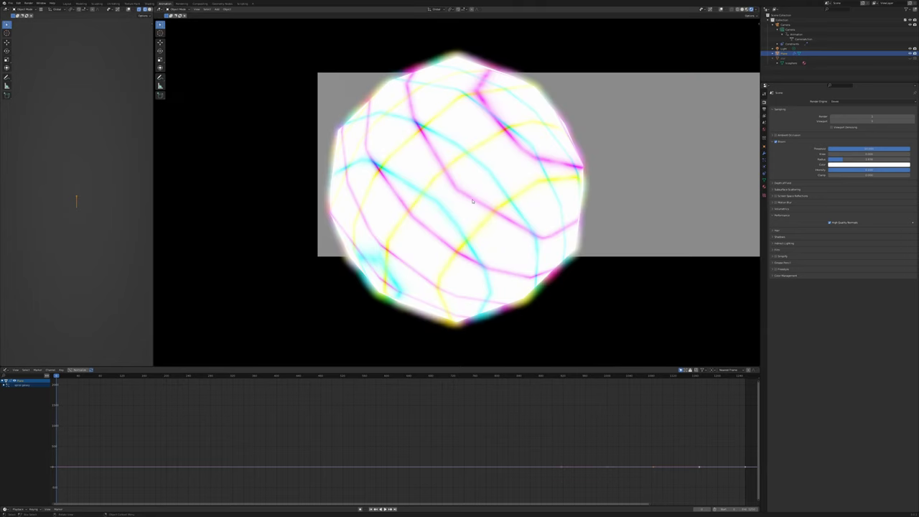
click(764, 187)
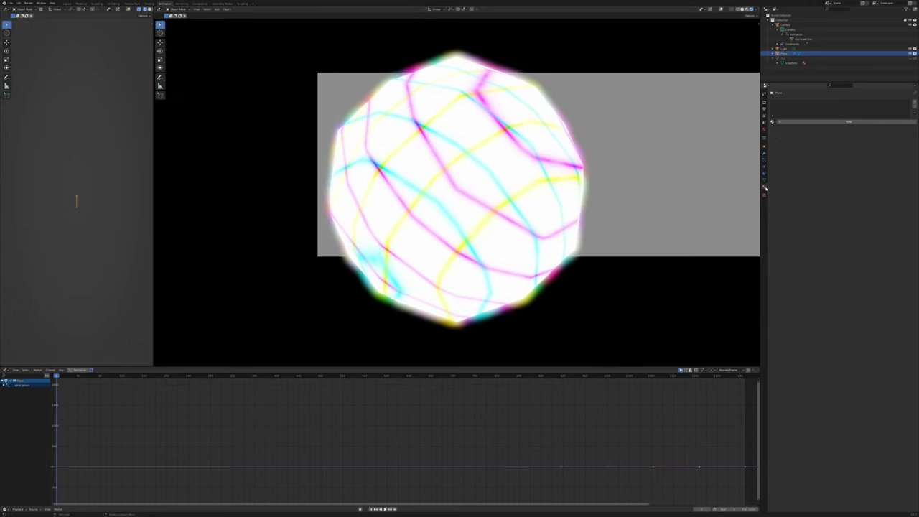
Select the Icosphere and inspect its emission Color input, keeping the Magic Texture link
click(792, 64)
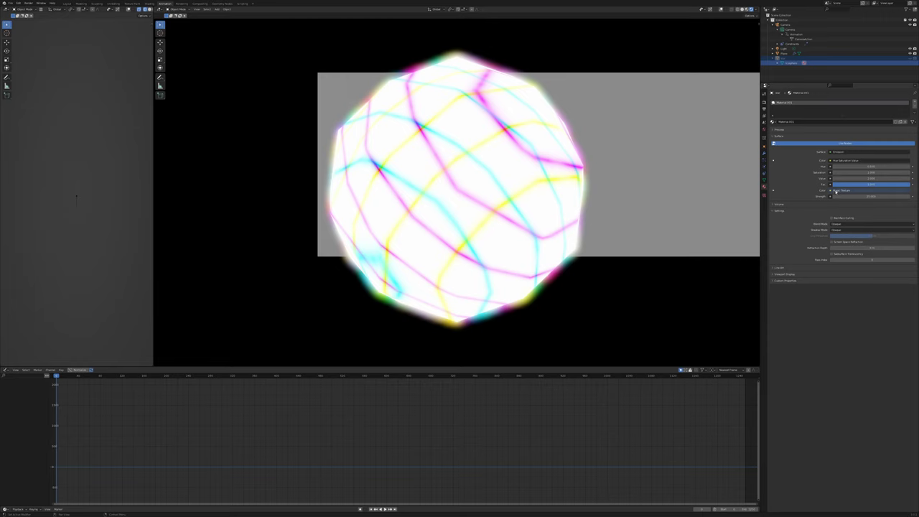
click(831, 190)
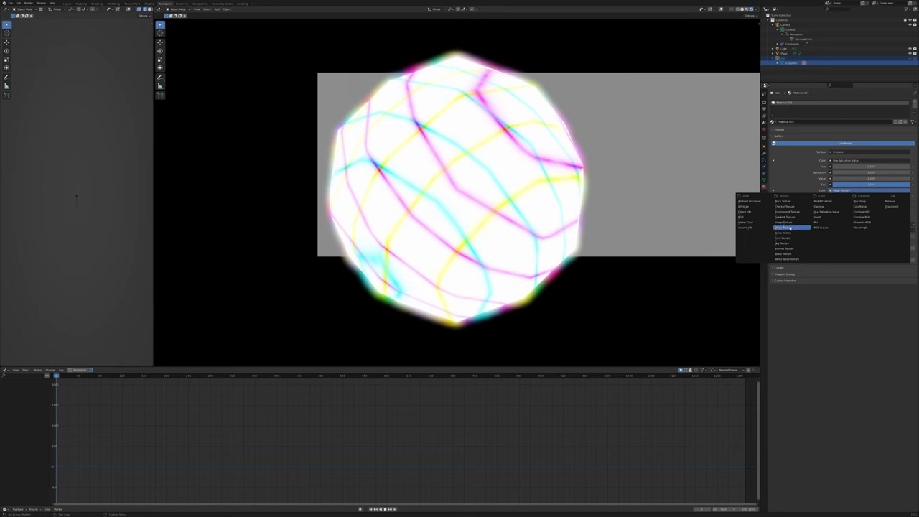
click(838, 190)
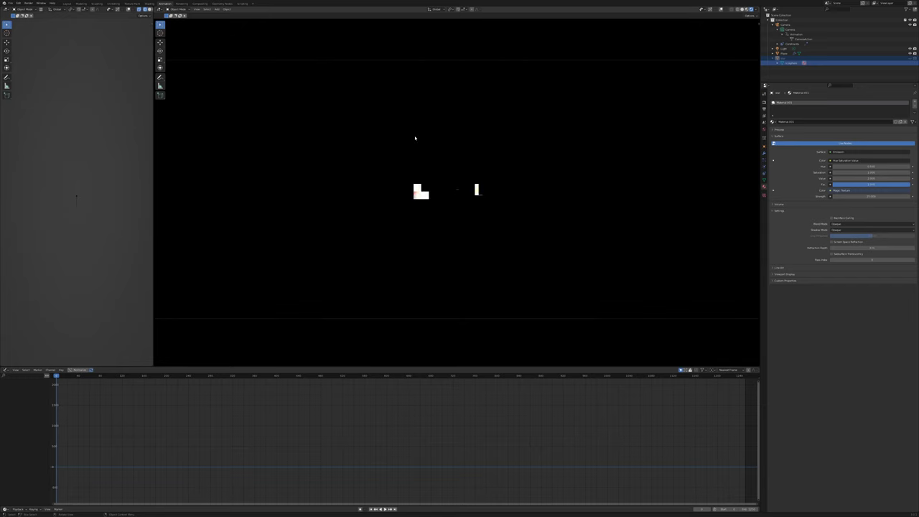
key(shift+Right)
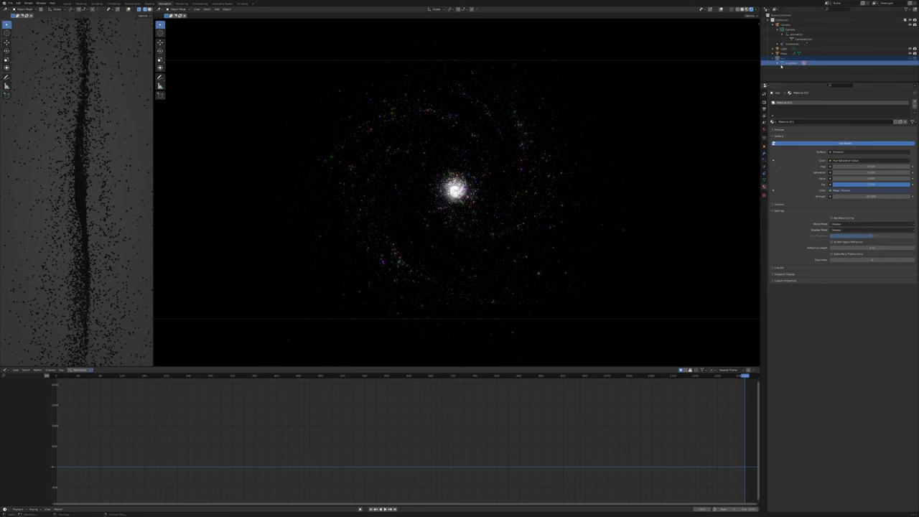
click(916, 58)
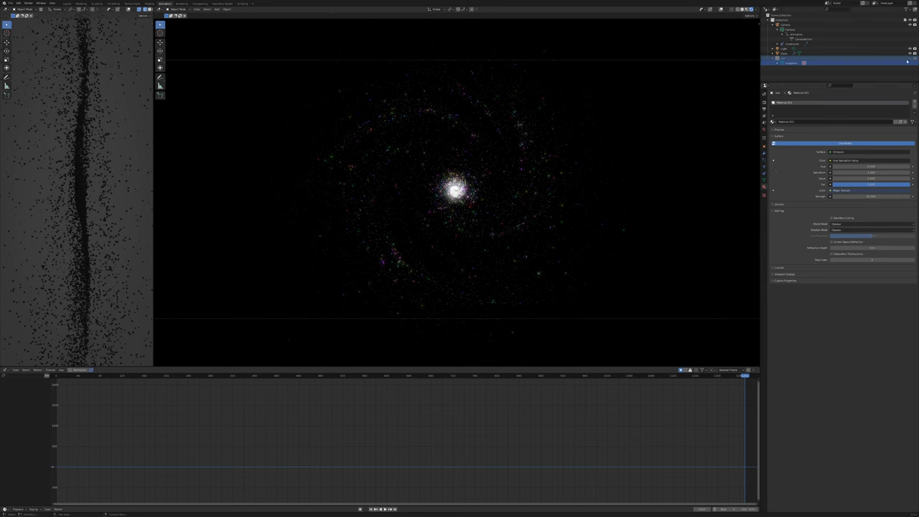
click(903, 62)
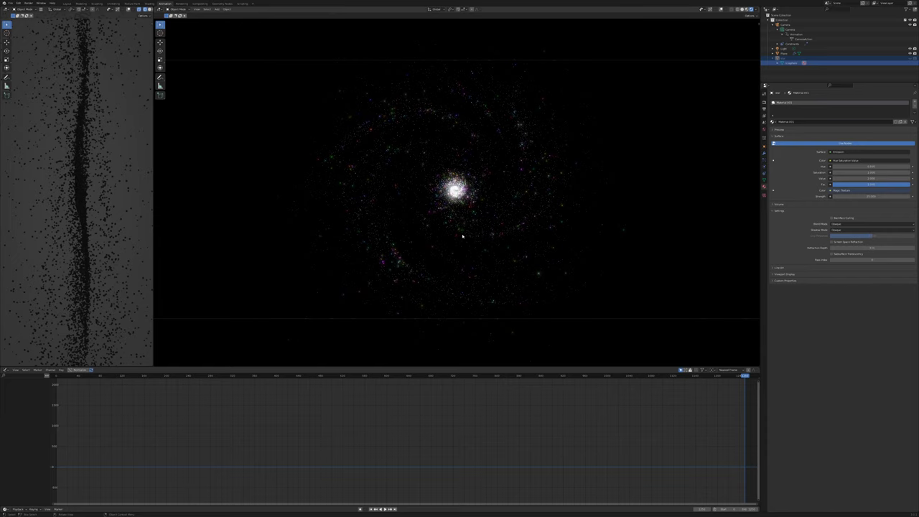
key(shift+Left)
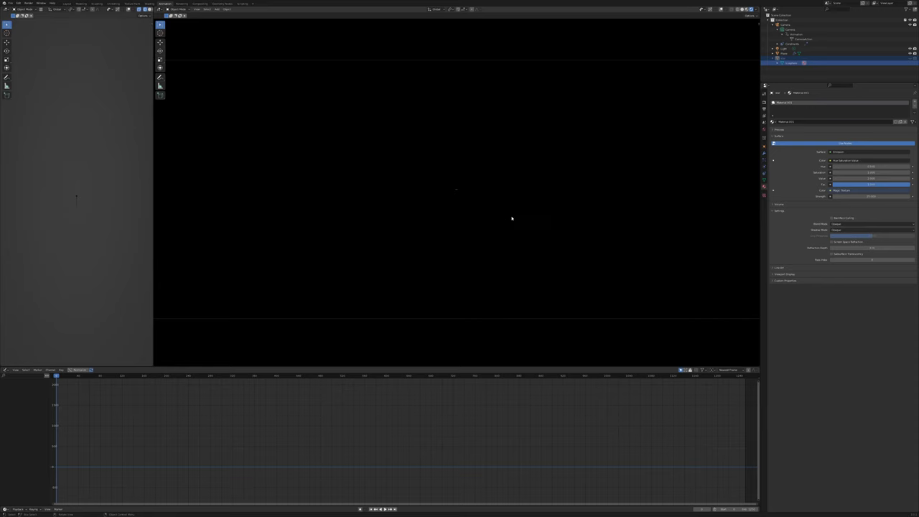
click(813, 53)
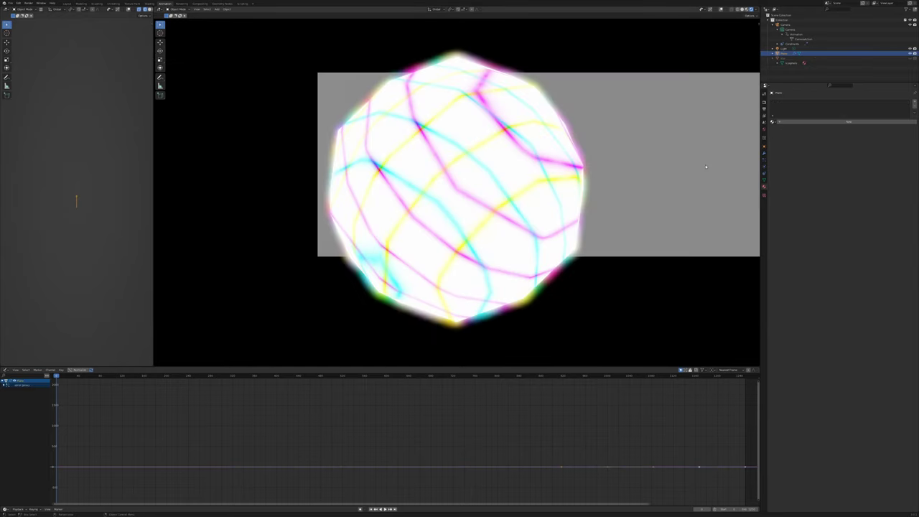
scroll(649, 148, down, 5)
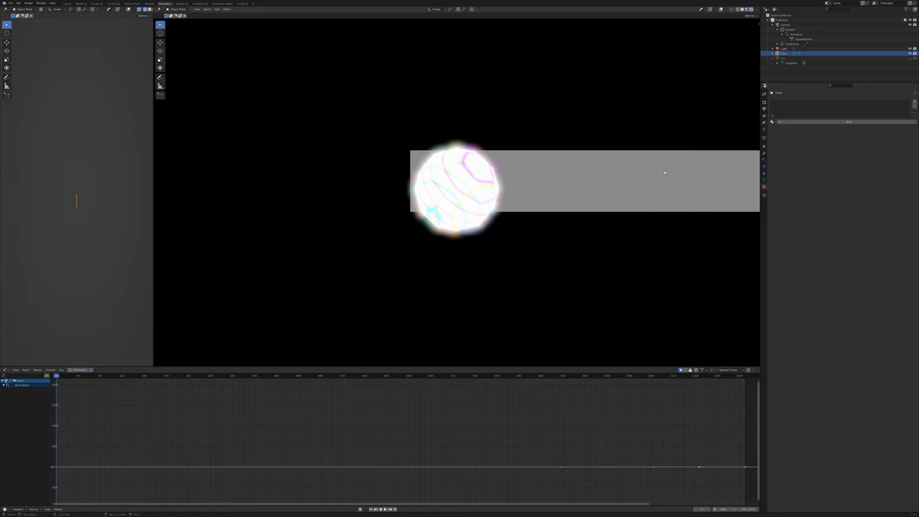
shift+middle_drag(649, 148, 494, 169)
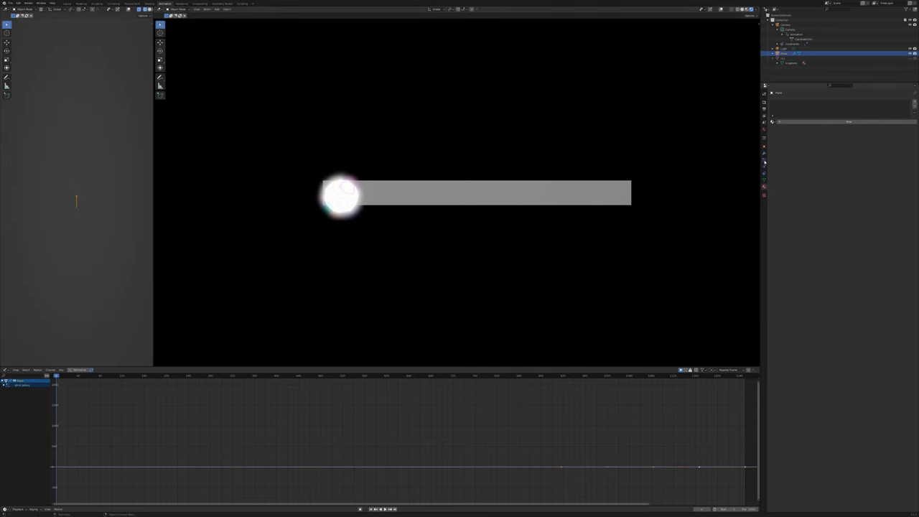
Show the Plane's particle settings and raise the Emission Number by dragging
click(763, 161)
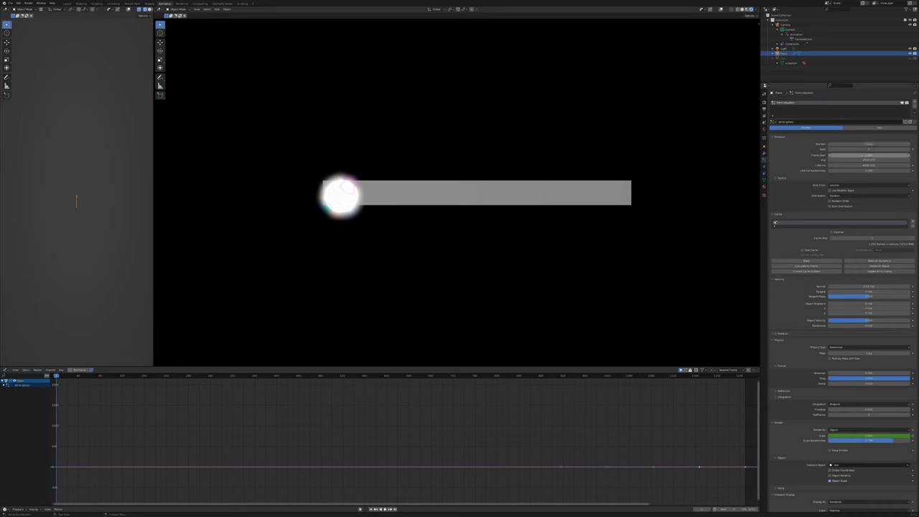
drag(867, 144, 883, 145)
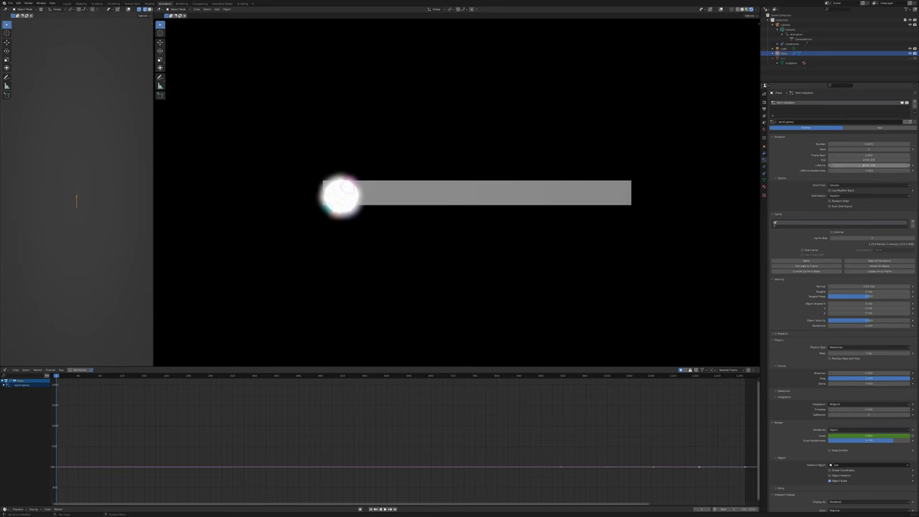
Drag the particle Lifetime down from about 475 to about 450 frames
drag(868, 165, 854, 166)
Play the timeline to watch the particles burst out and fill the view
click(606, 375)
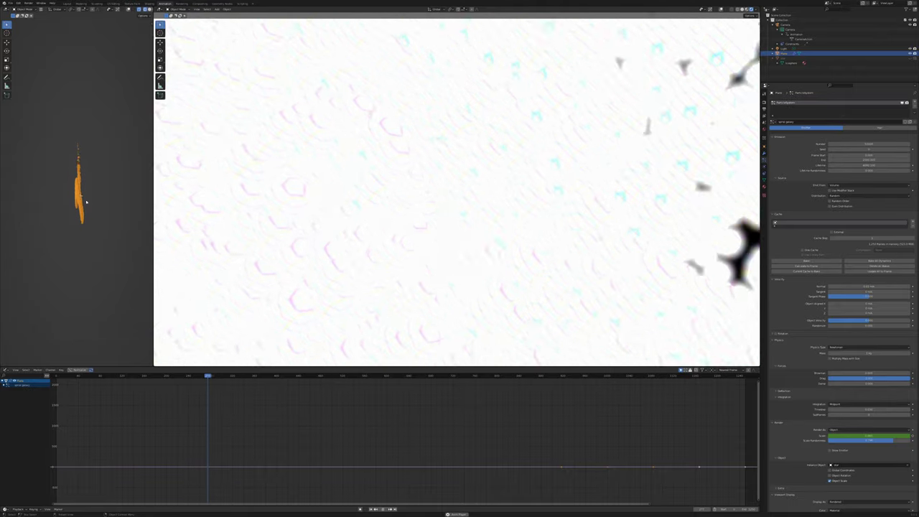
Stop and rewind to frame one, collapse Source and Emission, and enable Disk Cache
key(space)
key(shift+Left)
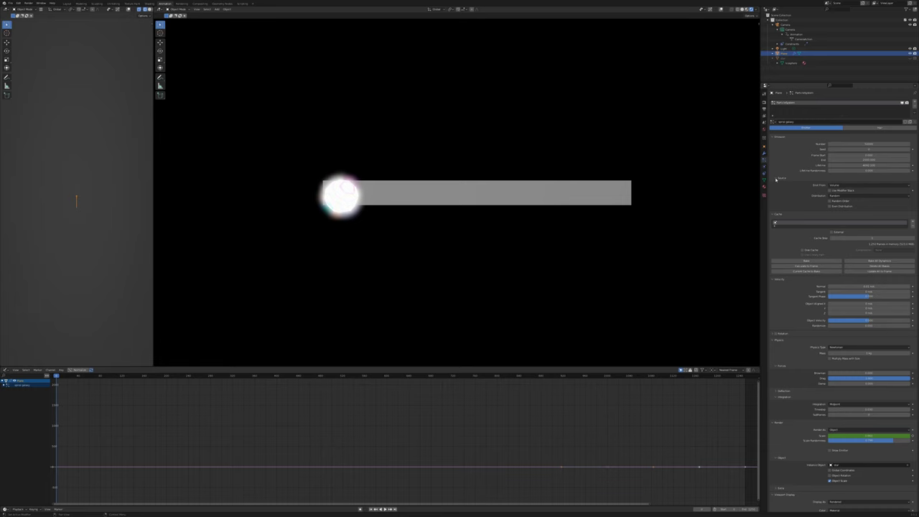
click(776, 178)
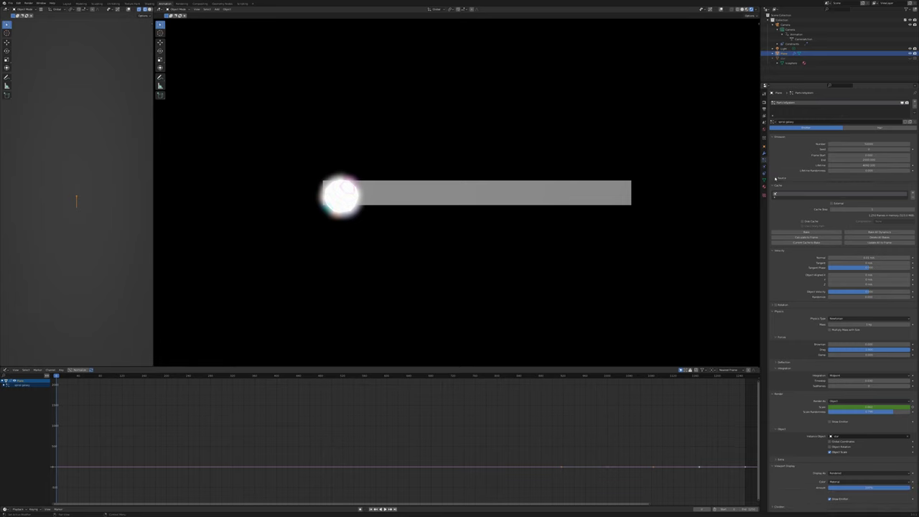
click(773, 137)
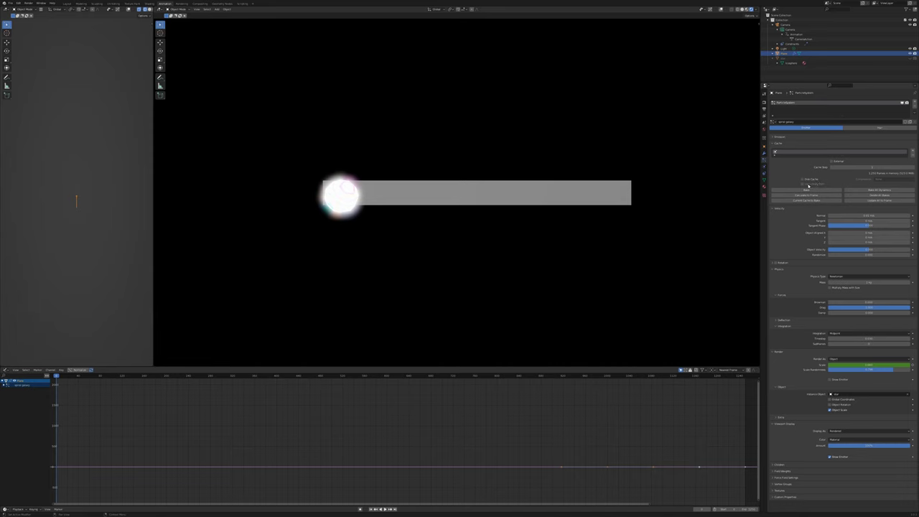
click(803, 180)
Collapse the Cache and Velocity panels to bring the Newtonian physics settings up
click(774, 143)
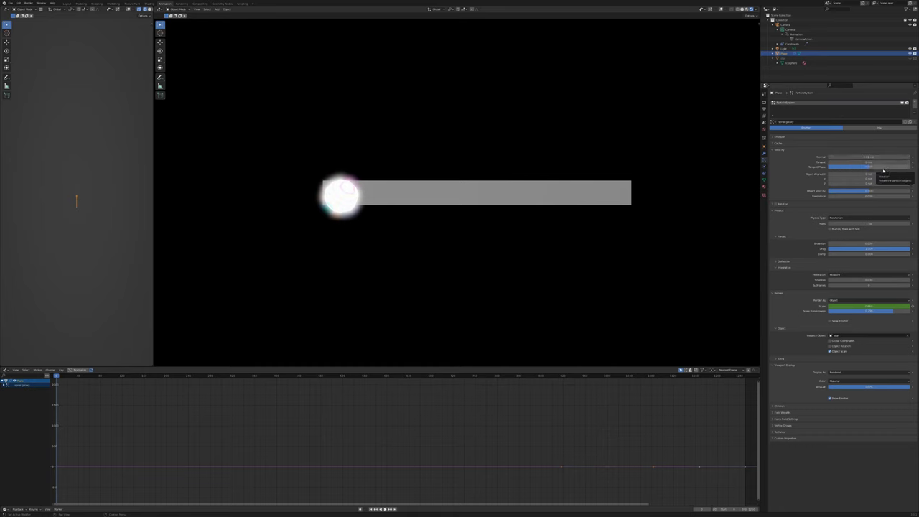
click(772, 150)
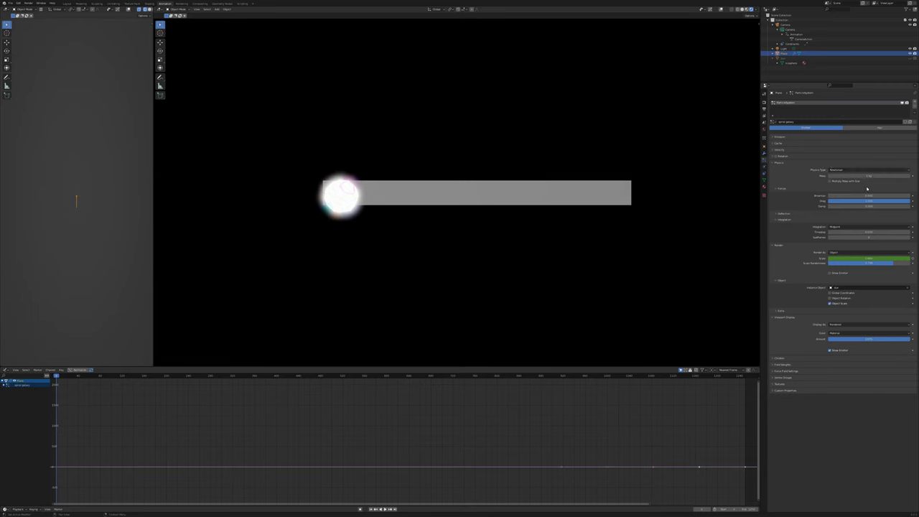
click(772, 163)
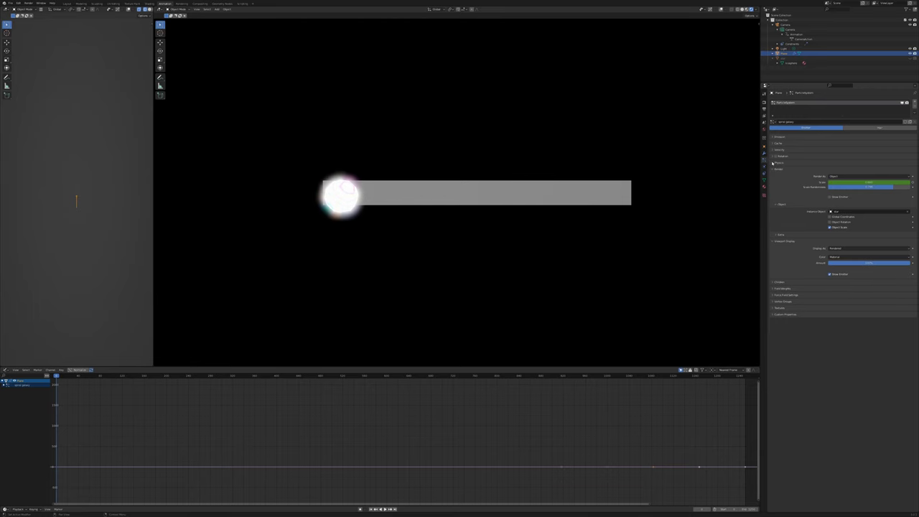
click(772, 163)
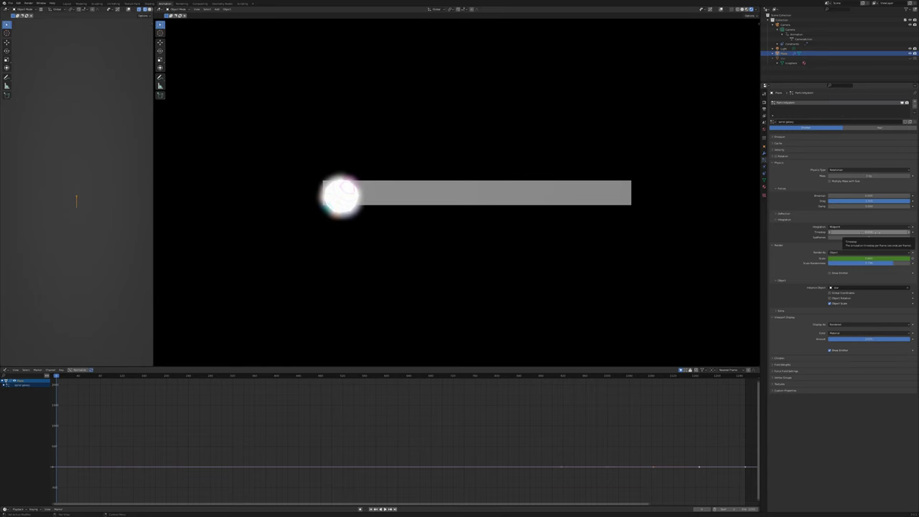
Collapse the Integration subpanel and leave Render As set to Object
click(775, 219)
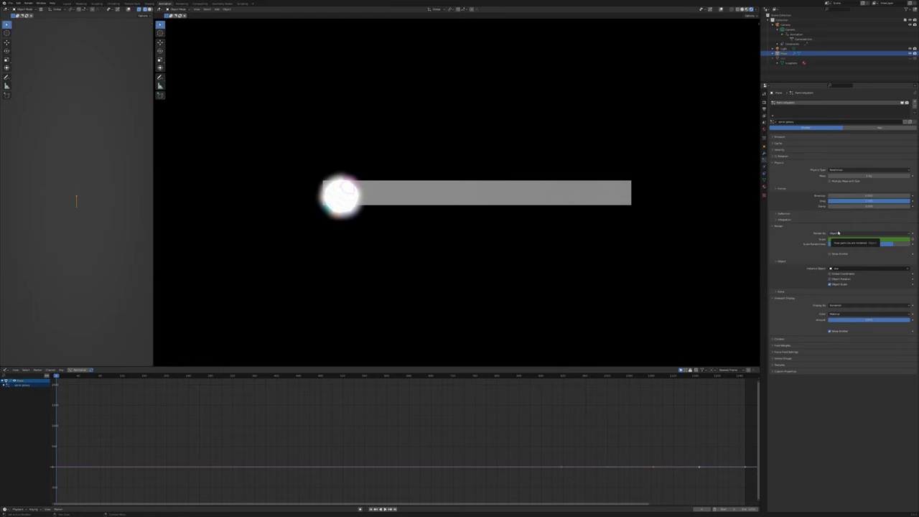
click(890, 233)
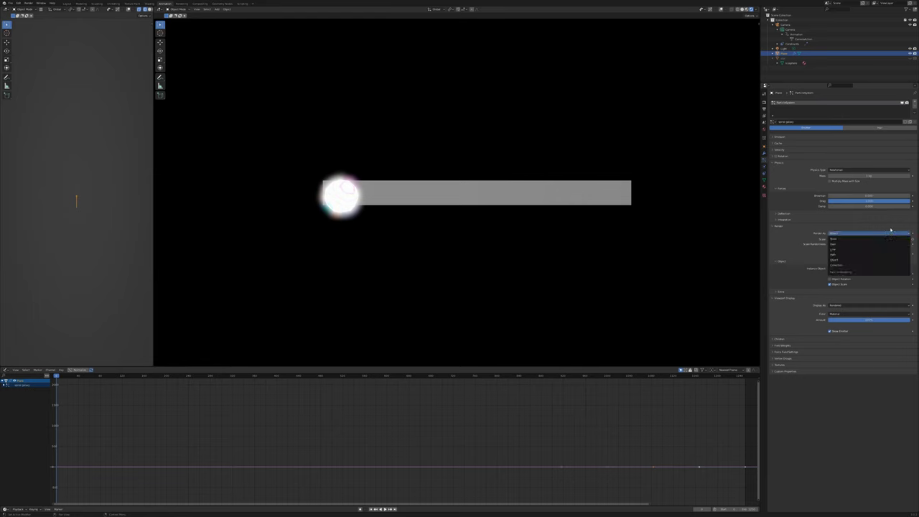
click(890, 231)
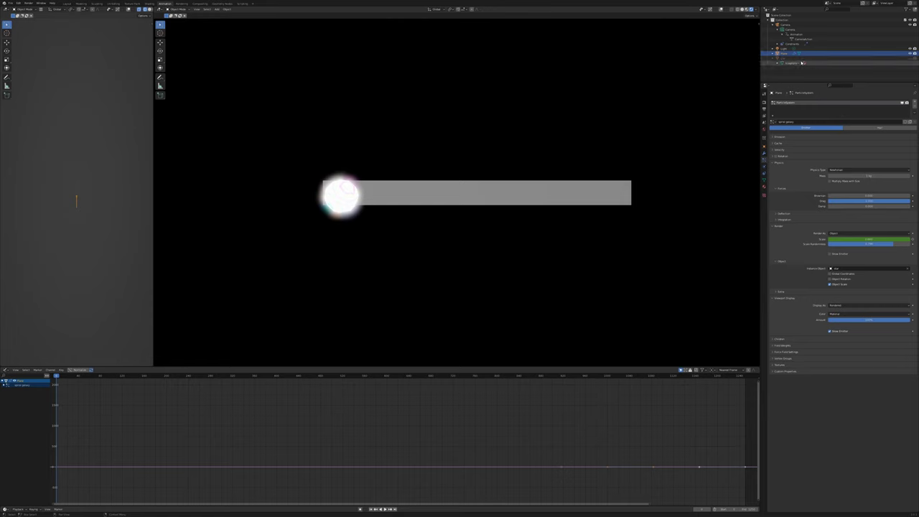
click(910, 59)
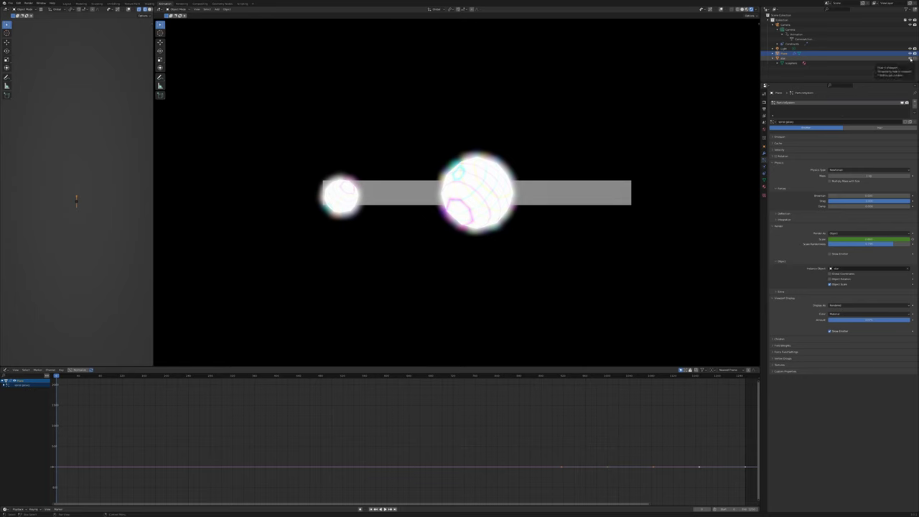
double_click(784, 59)
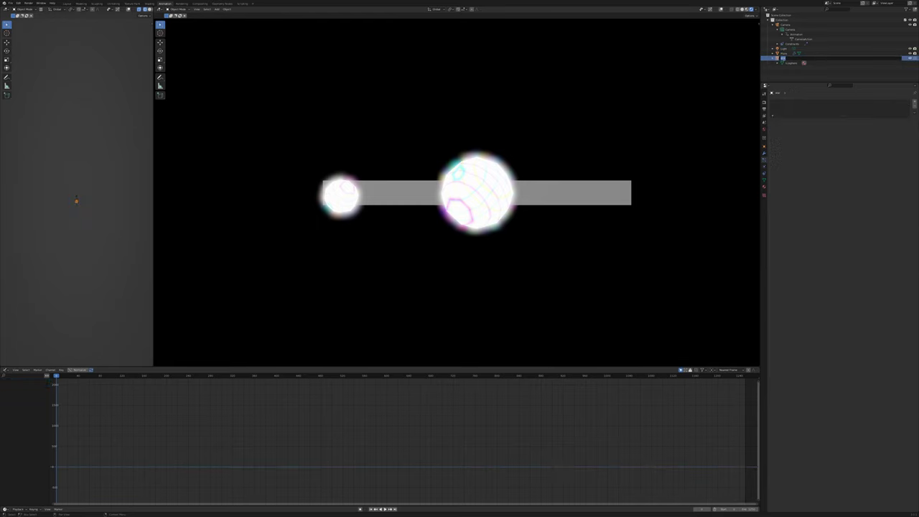
key(Return)
click(910, 59)
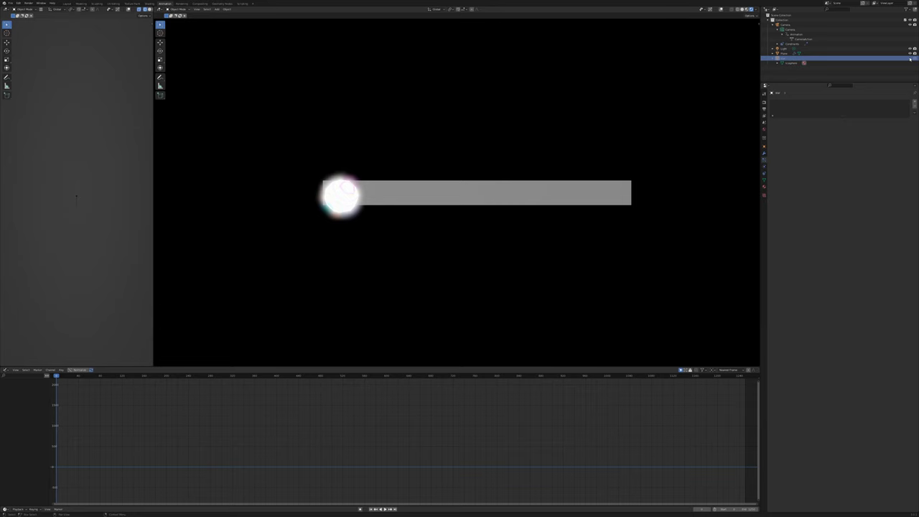
click(782, 54)
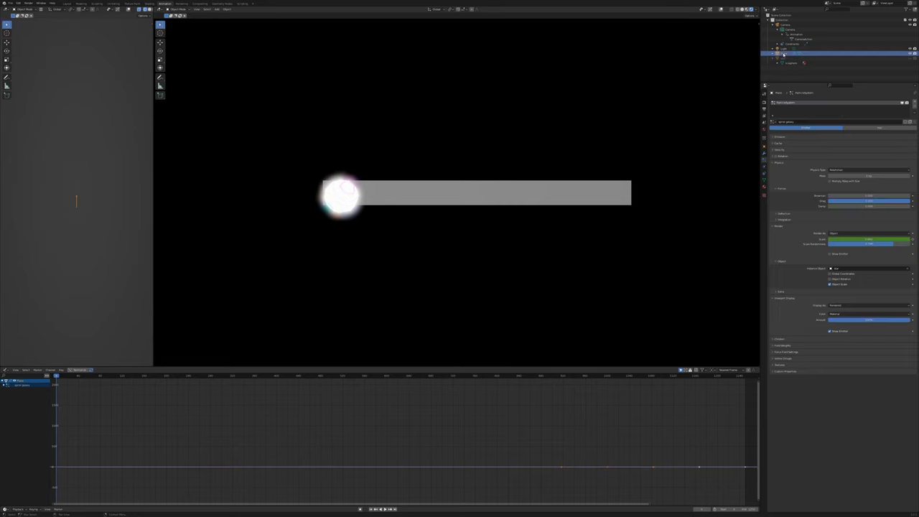
Render particles as instances of the Icosphere using its Object Scale, then fold the Render panel
click(832, 268)
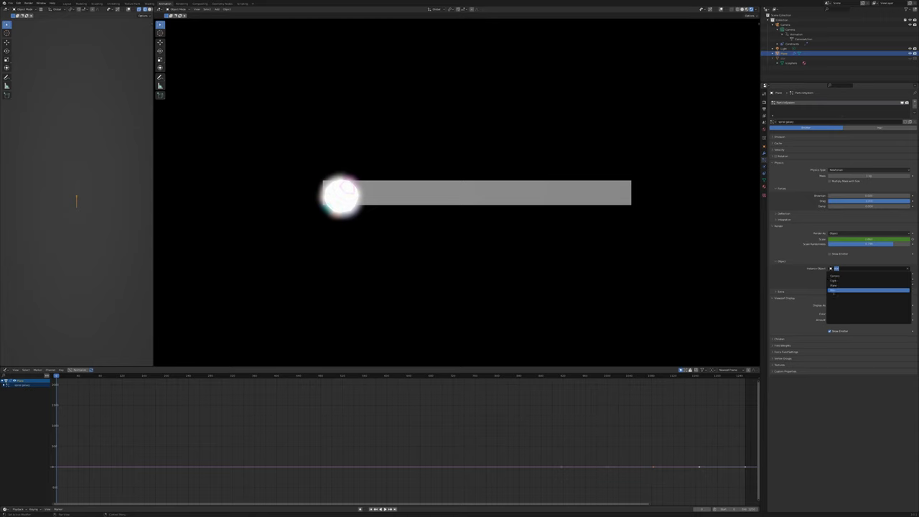
click(831, 290)
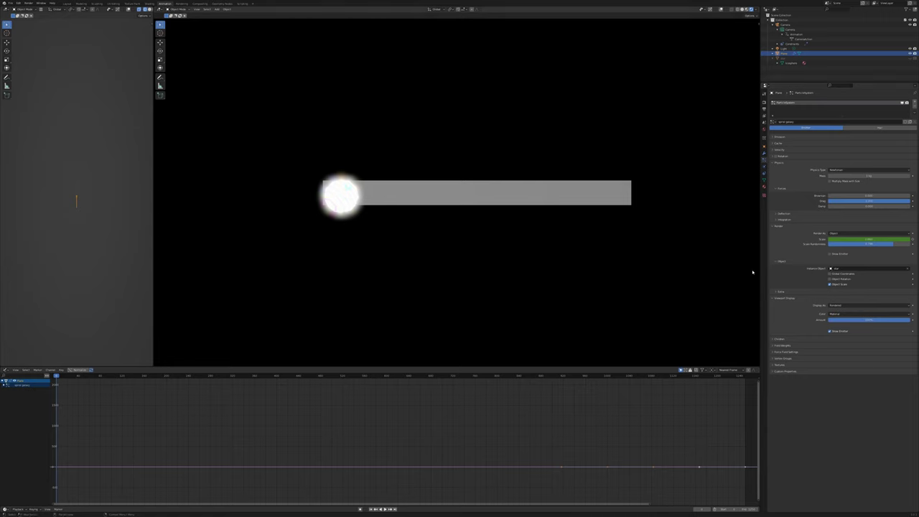
click(830, 285)
click(772, 225)
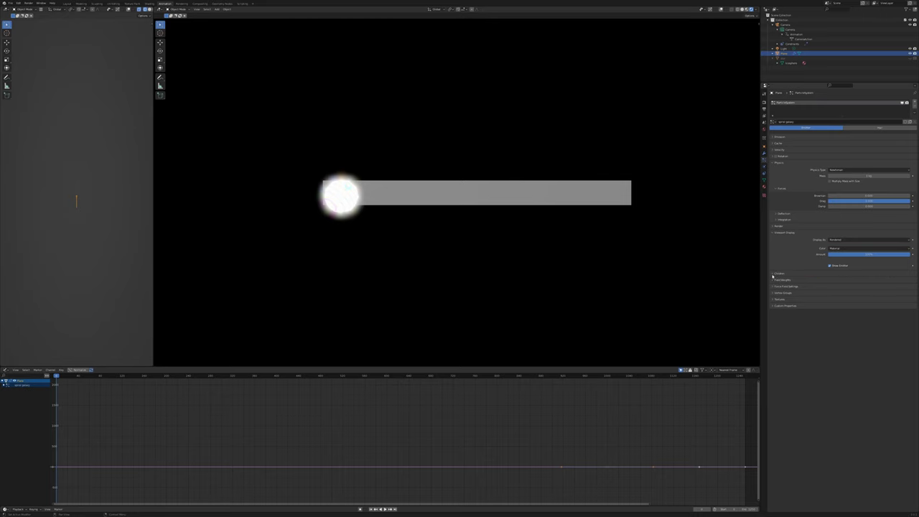
Briefly check Field Weights, then expand Force Field Settings showing the Vortex and Turbulence fields
click(773, 280)
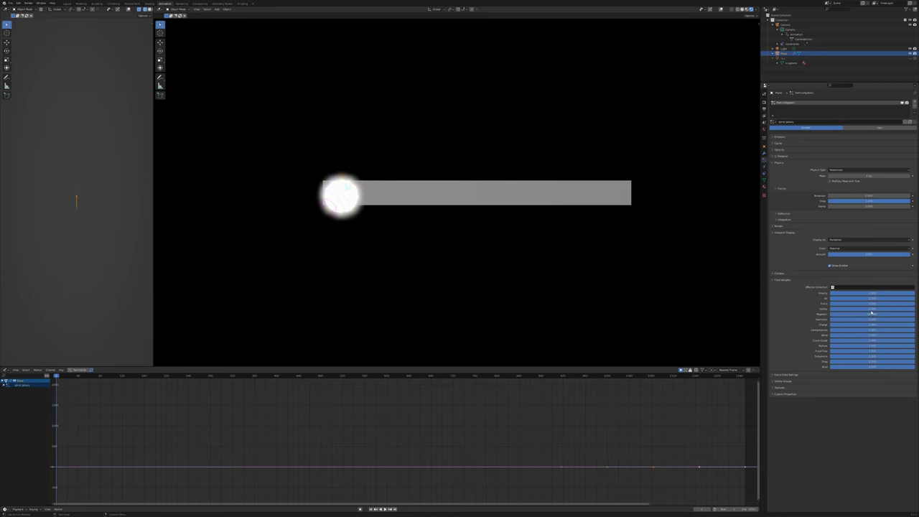
click(773, 280)
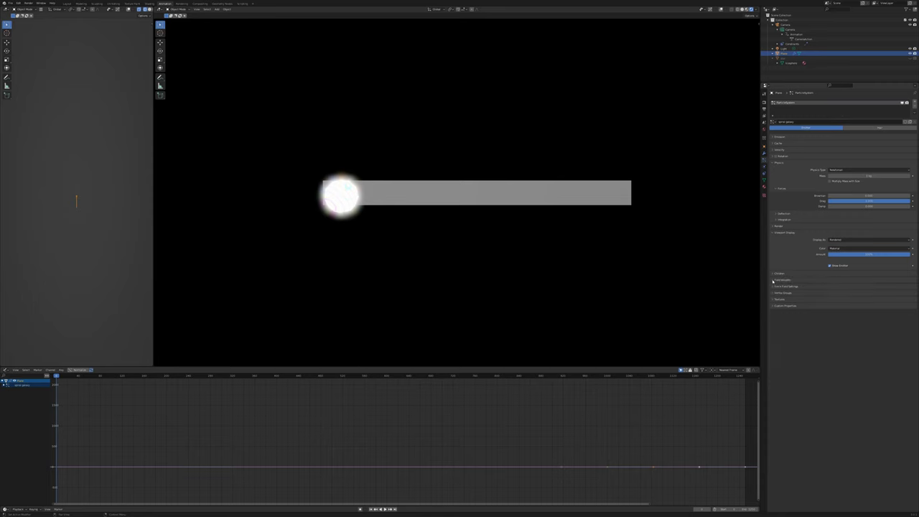
click(773, 286)
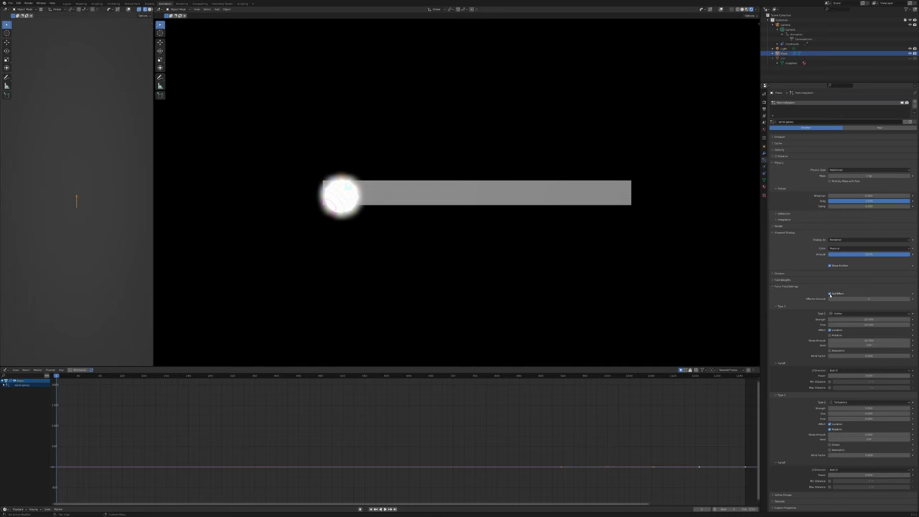
Turn on Self Effect in the particle Force Field Settings
click(830, 293)
click(829, 293)
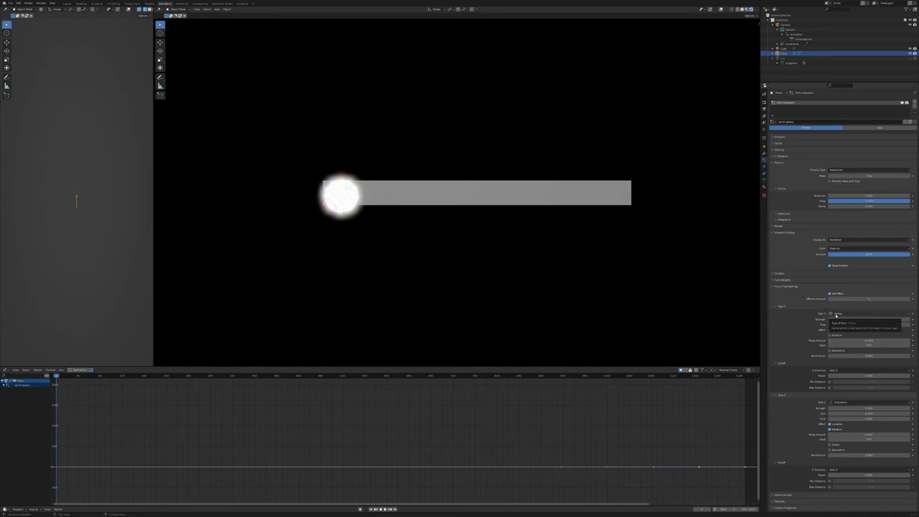
click(870, 315)
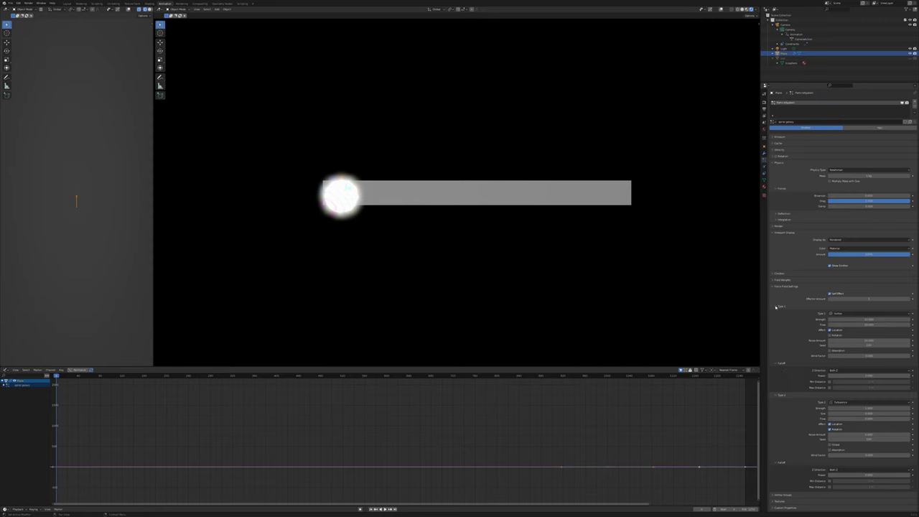
Collapse the Type 1 Vortex subpanel so the Type 2 Turbulence values stay visible
click(776, 307)
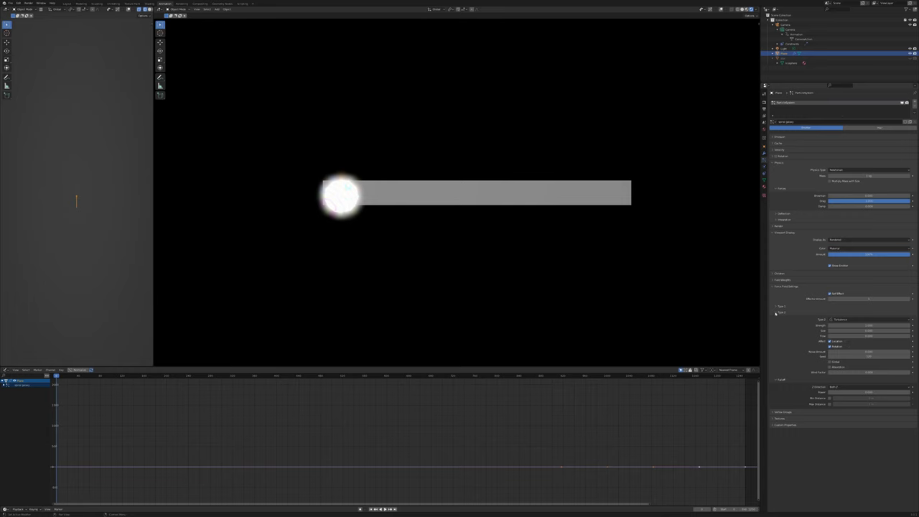
Switch to the camera view and play the particle animation from the first frame
click(605, 376)
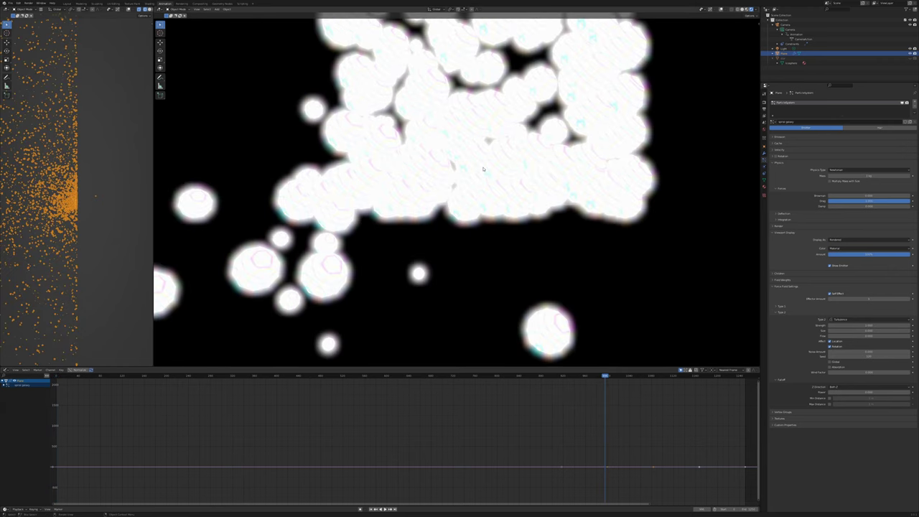
key(KP_0)
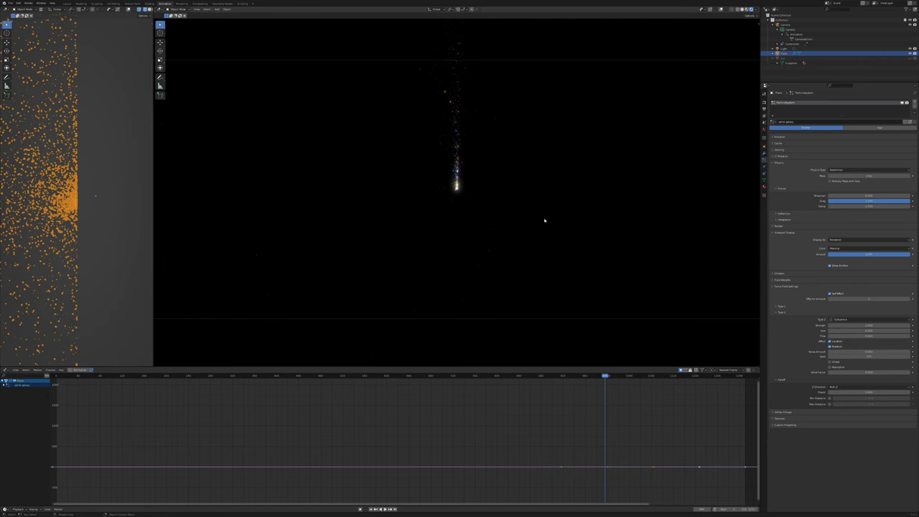
key(shift+Left)
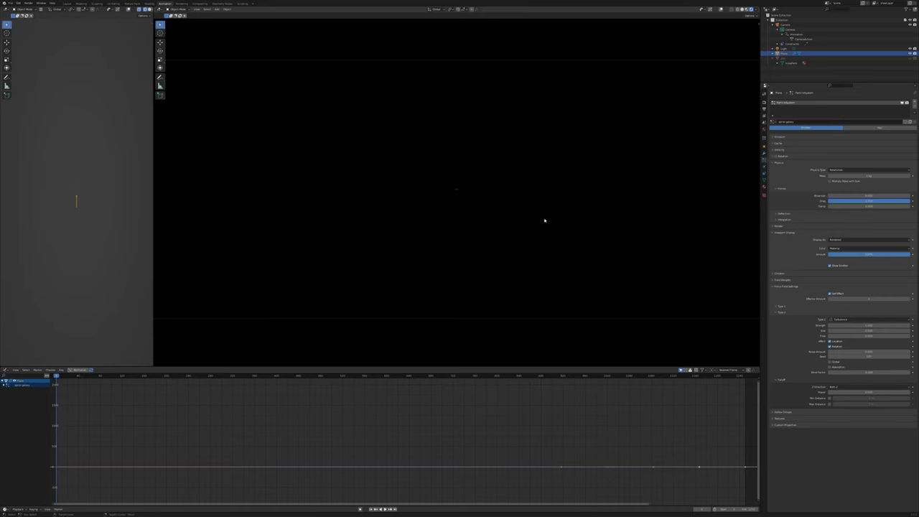
key(space)
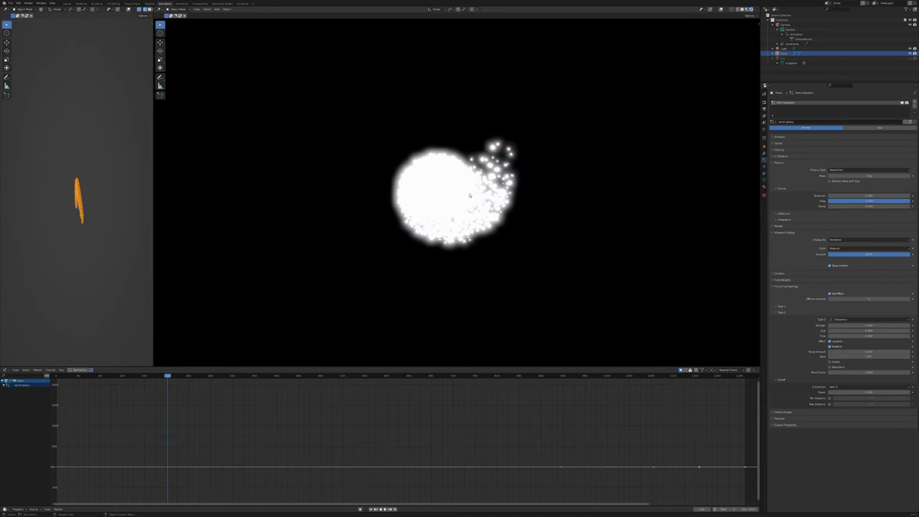
Stop playback so only the glowing emitter sphere remains at the start frame
key(Escape)
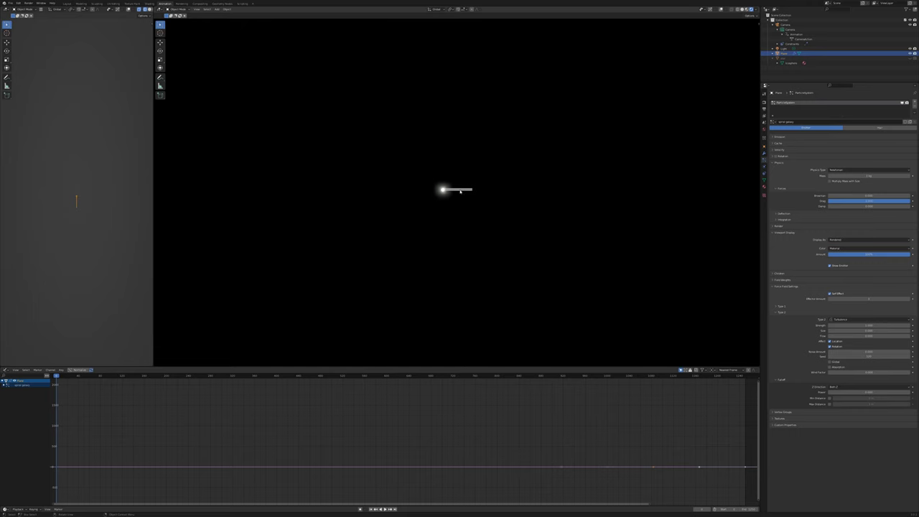
Adjust the viewport zoom and play the simulation until the spiral galaxy with a bright core forms
scroll(459, 191, up, 4)
scroll(444, 191, down, 1)
key(space)
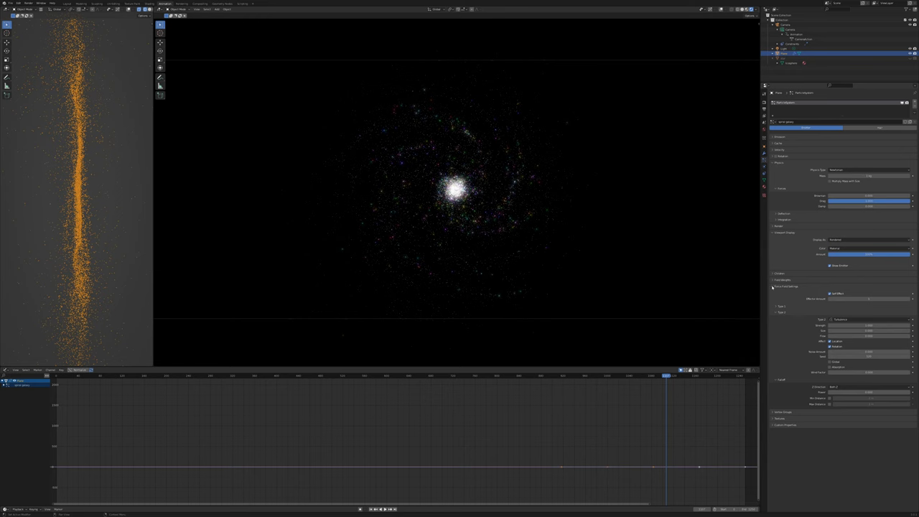
Collapse the particle Force Field Settings panel
click(773, 287)
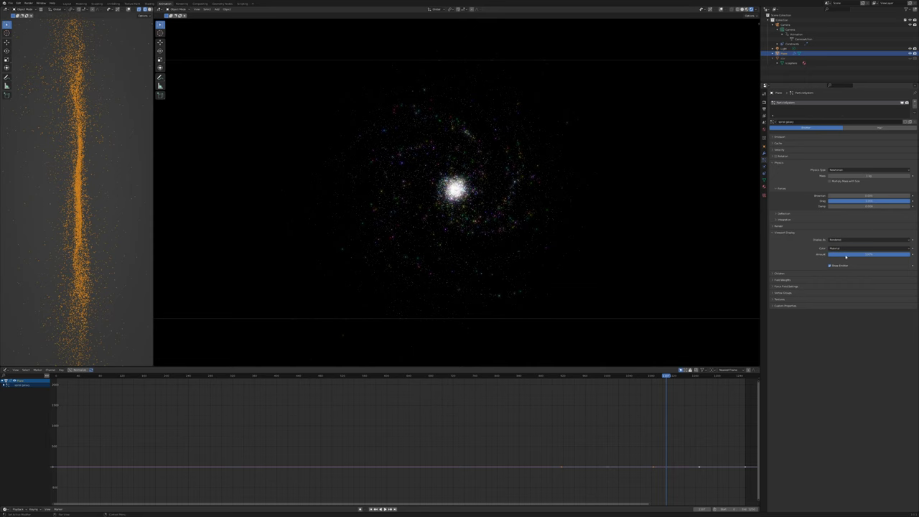
Fold Viewport Display and Physics, then expand Field Weights, Force Field Settings and the Type 1 Vortex subpanel
click(772, 233)
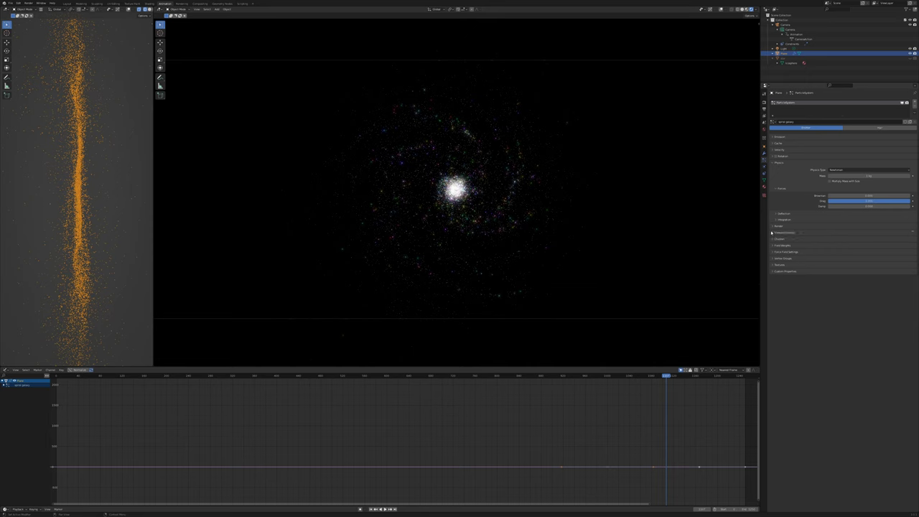
click(772, 163)
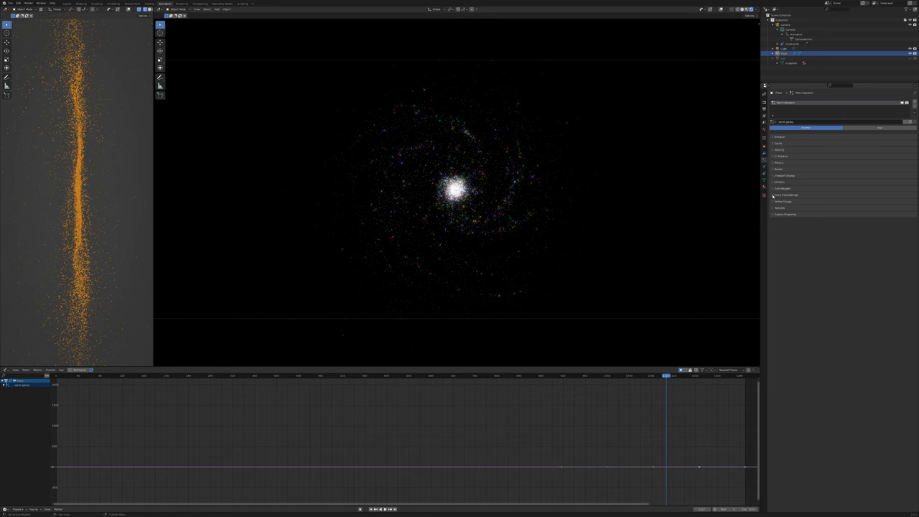
click(773, 189)
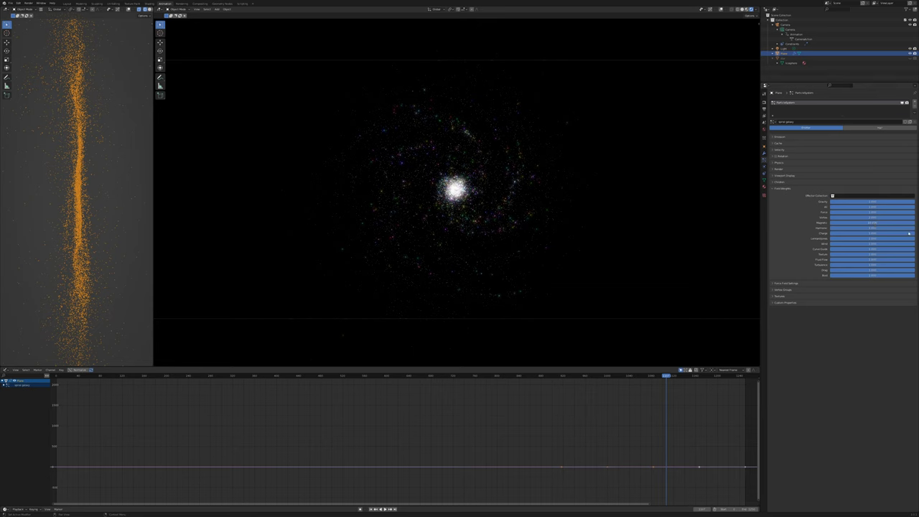
click(773, 284)
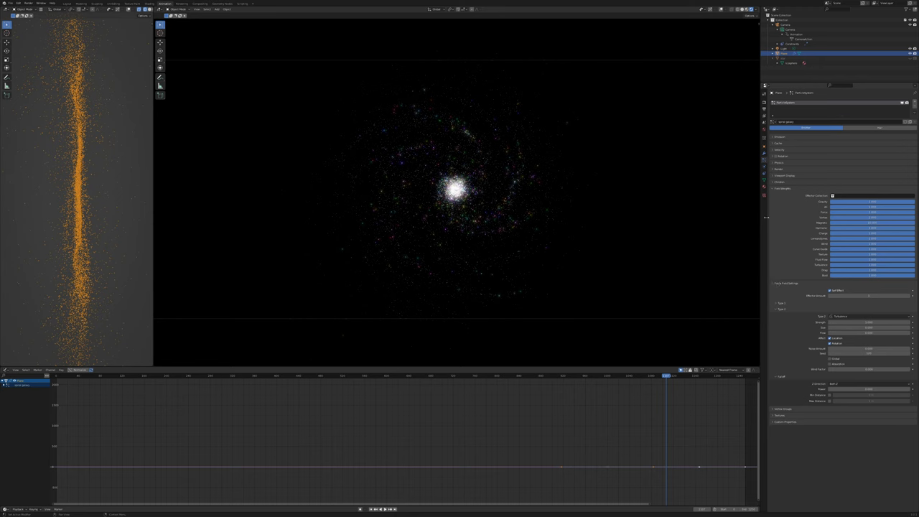
click(776, 303)
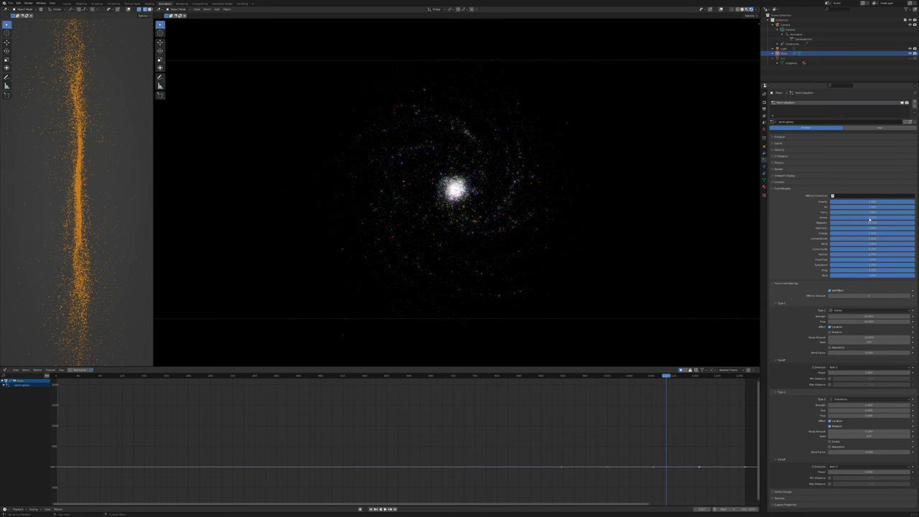
Enter a new Vortex field weight and replay the simulation from the first frame
click(868, 219)
key(Return)
key(shift+Left)
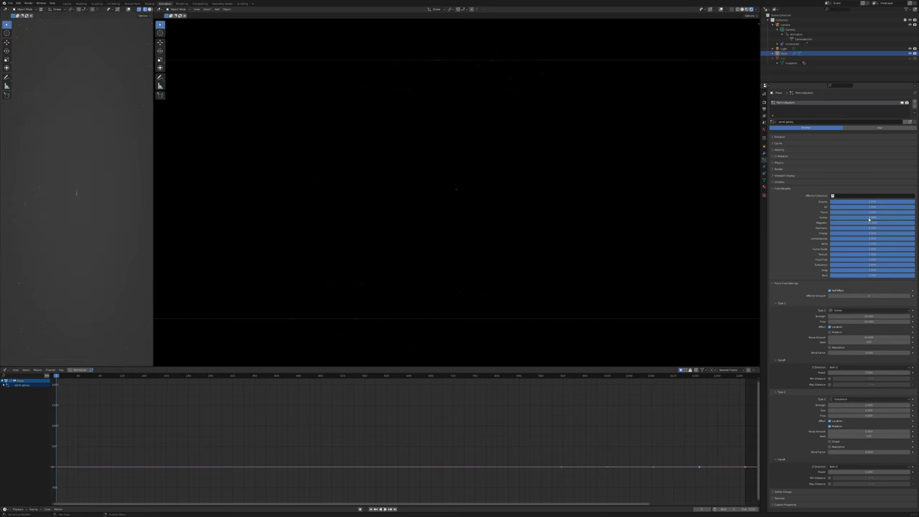
key(space)
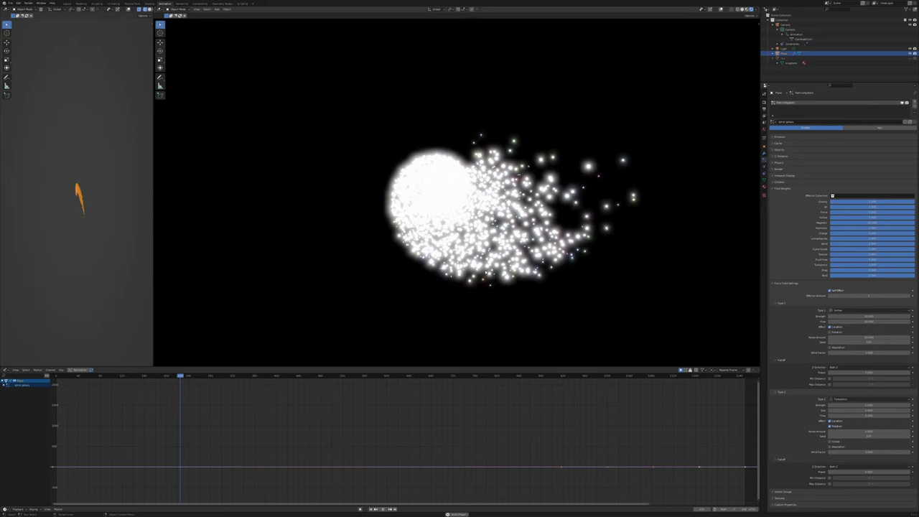
scroll(485, 272, down, 4)
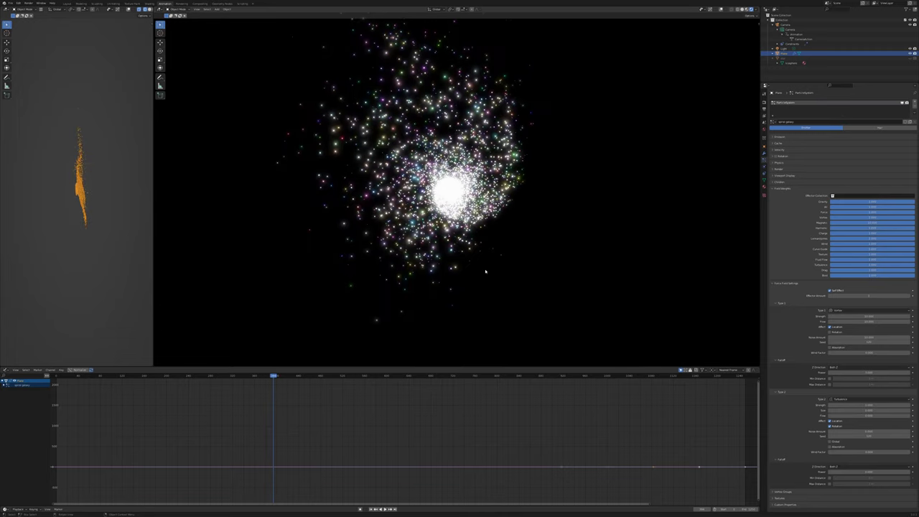
Rewind to frame 1, enter a new Magnetic field weight, and replay the particle simulation
key(shift+Left)
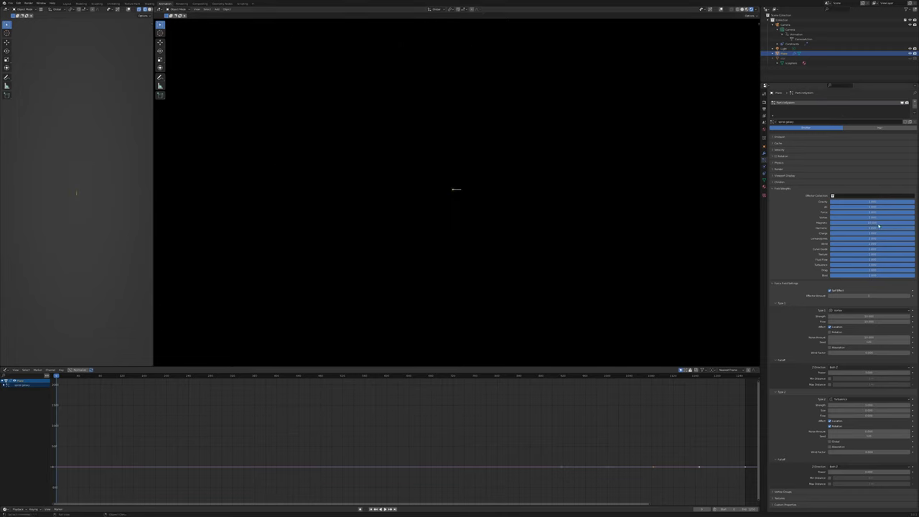
click(870, 223)
key(Return)
key(space)
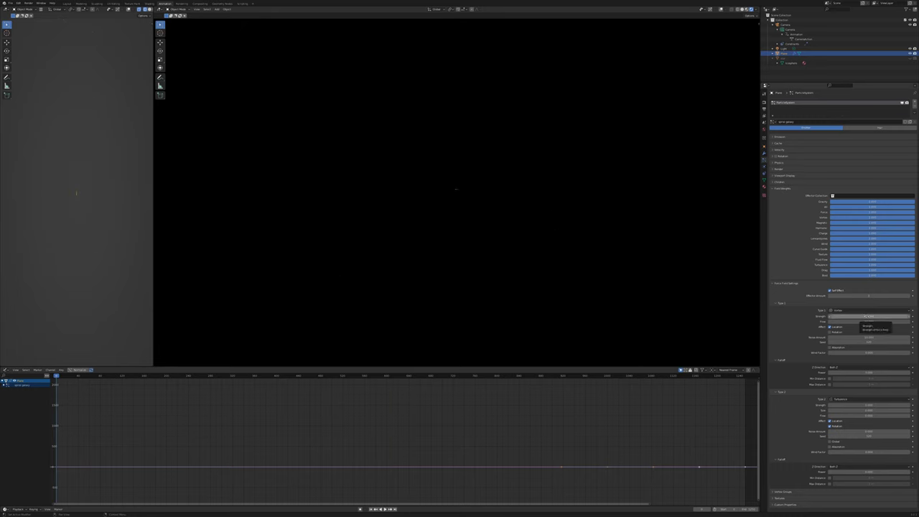
Lower the vortex force's Strength to about 2 and play the particle simulation
click(868, 316)
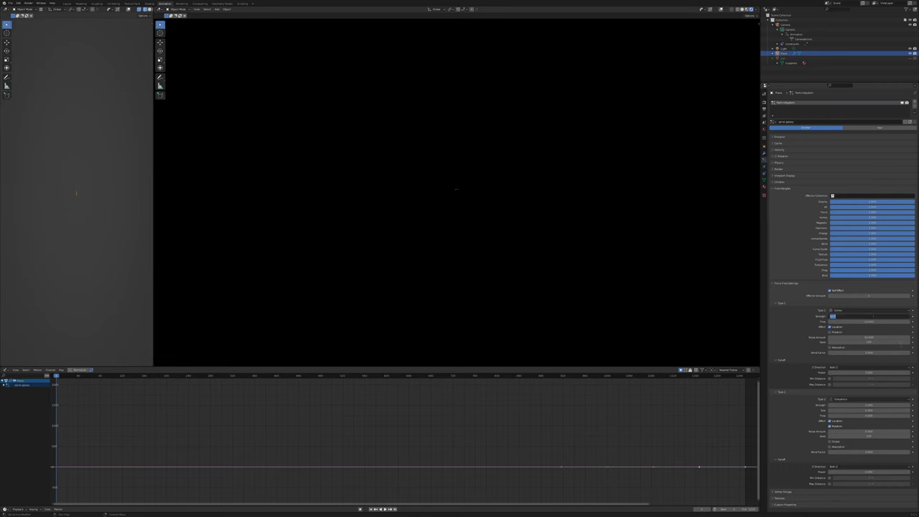
key(Return)
key(space)
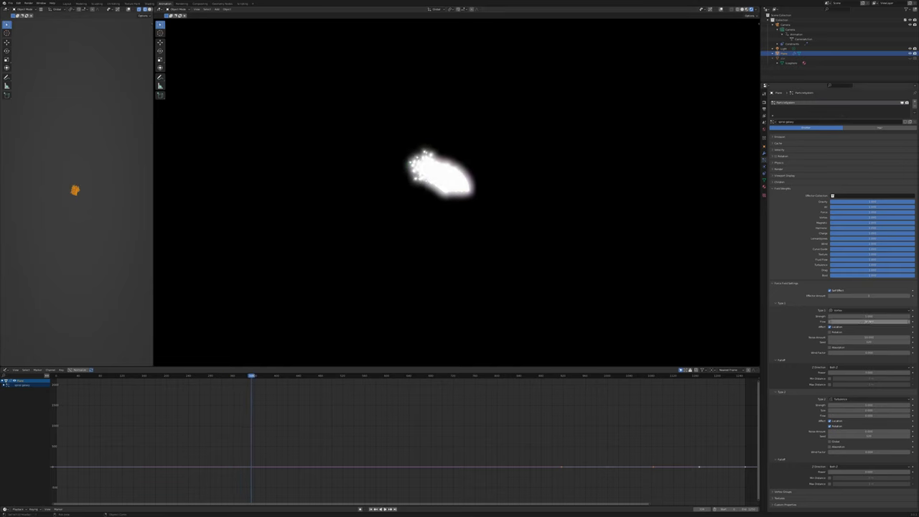
Set the vortex force's Flow to 10 and rewind to the start frame
click(870, 322)
text(10)
key(Return)
key(shift+Left)
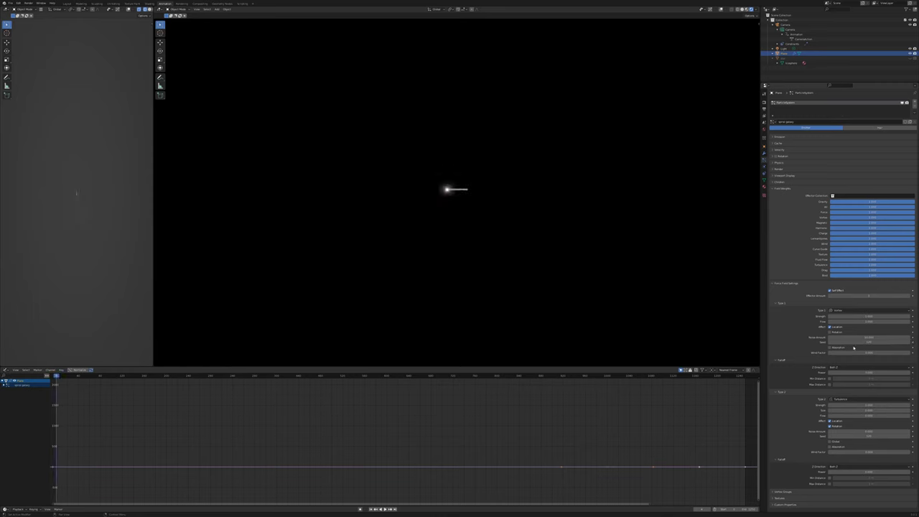
Set the vortex Noise Amount to 1 and play the simulation from frame 1
click(866, 337)
text(1)
key(Return)
key(space)
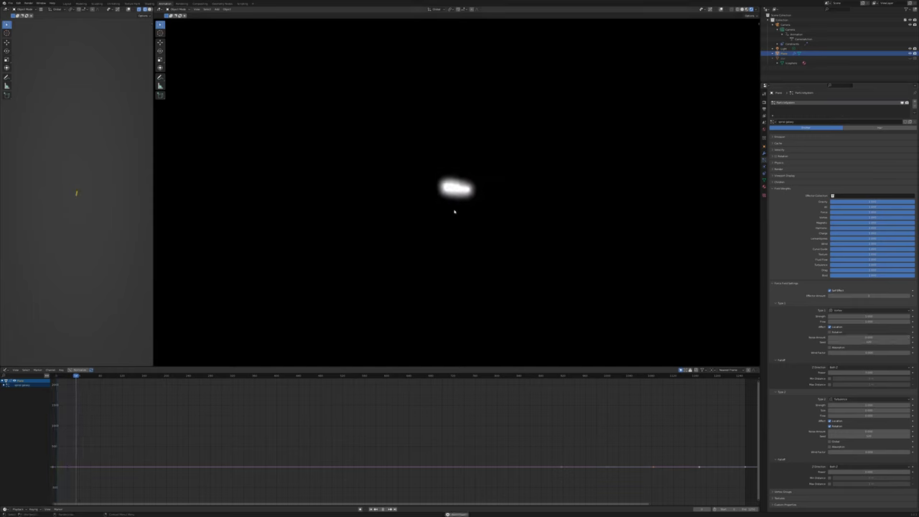